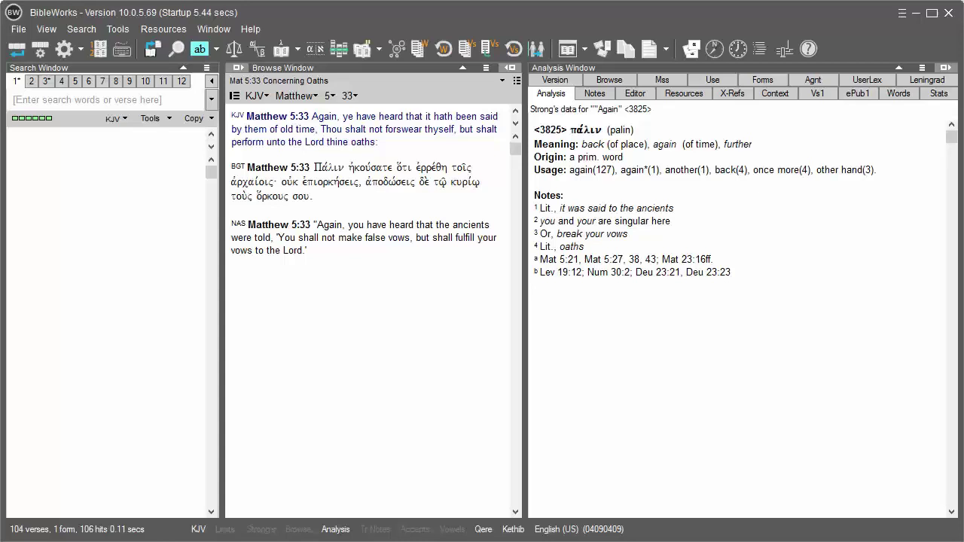
Switch the Search Window to its empty tab 2, leaving Matthew 5:33 displayed.
{"action": "left_click", "coordinate": [277, 323]}
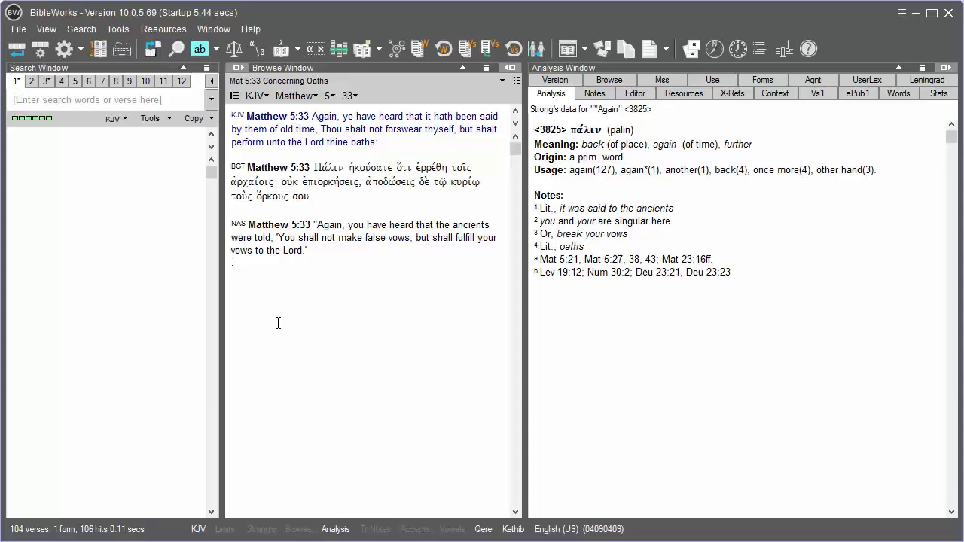
{"action": "mouse_move", "coordinate": [279, 256]}
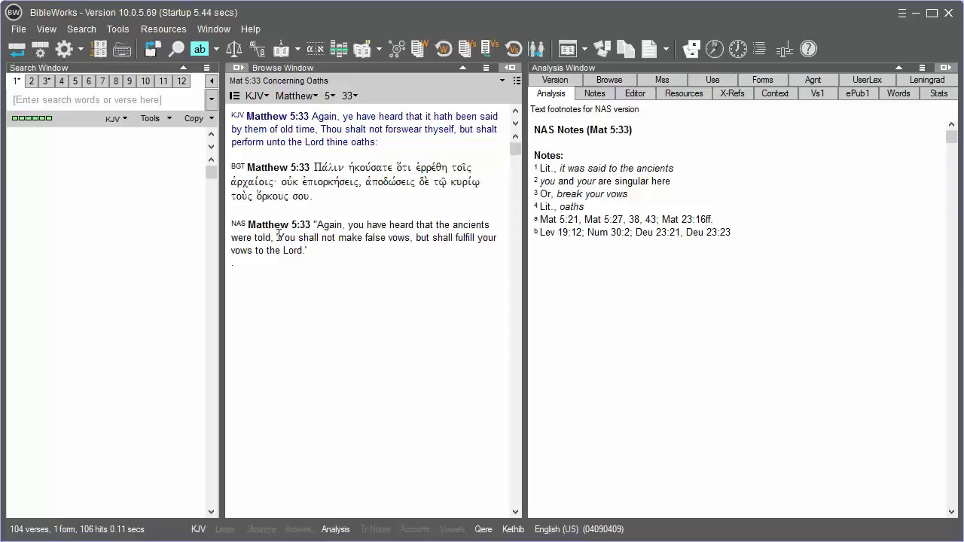
{"action": "left_click", "coordinate": [33, 81]}
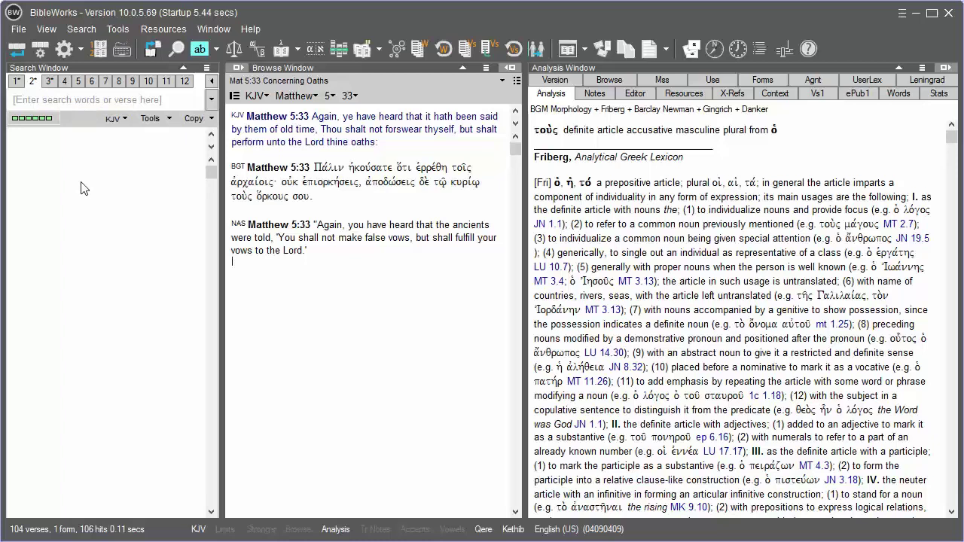
Set the title of search tab 2 to 'OT verses'.
{"action": "right_click", "coordinate": [32, 81]}
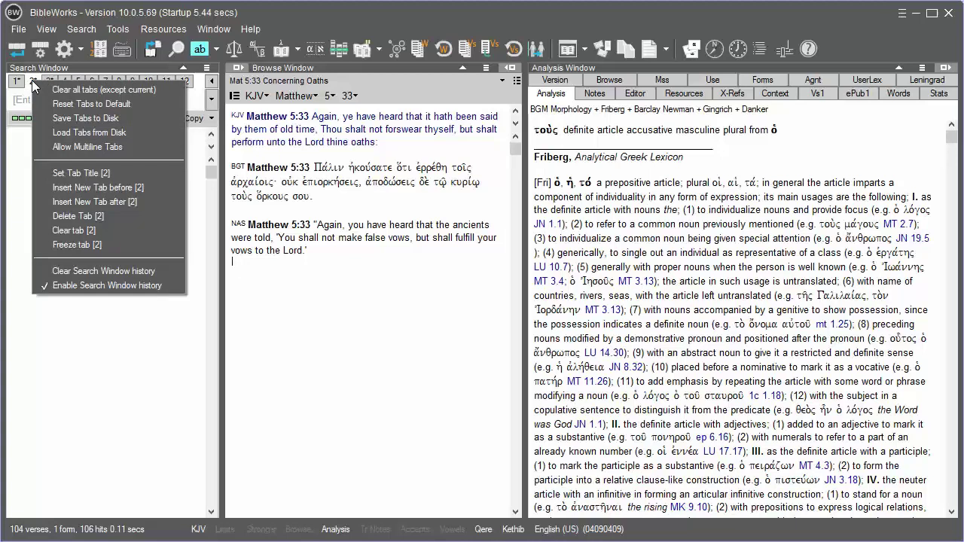
{"action": "left_click", "coordinate": [61, 172]}
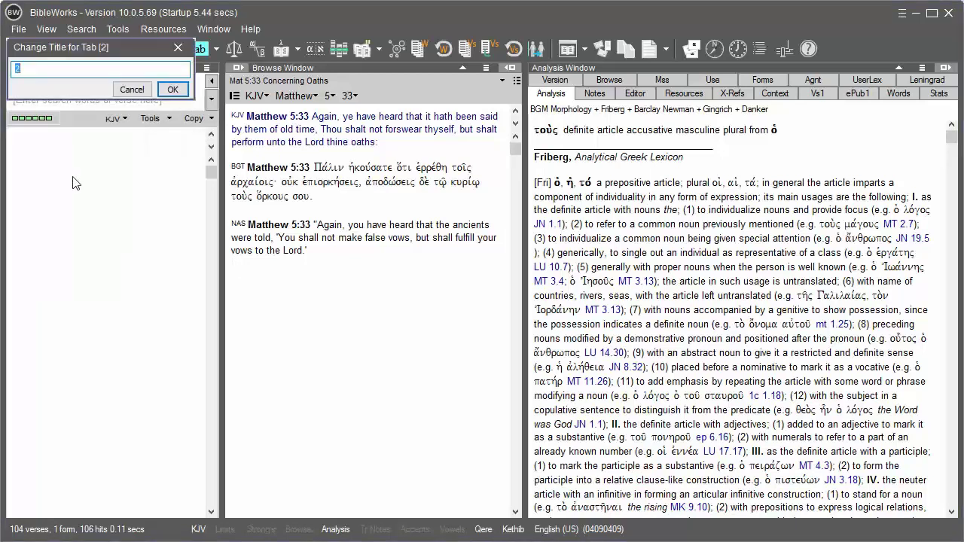
{"action": "type", "text": "OT verses"}
{"action": "left_click", "coordinate": [172, 91]}
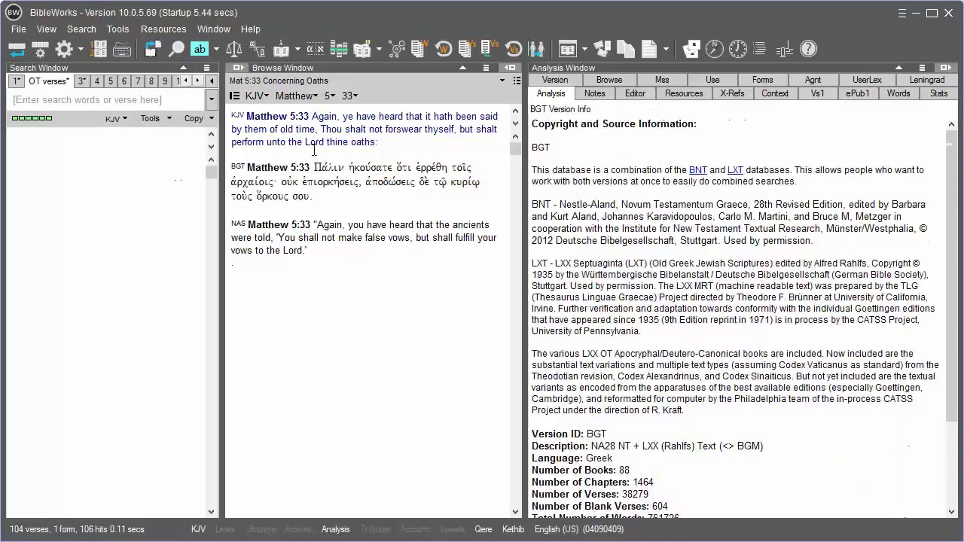
{"action": "mouse_move", "coordinate": [334, 239]}
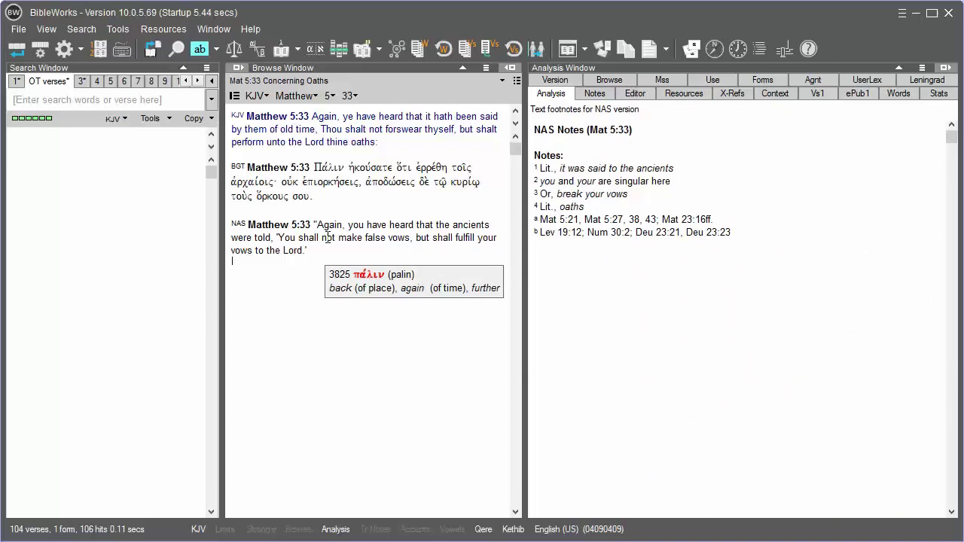
Look up Leviticus 19:12 by entering 'lev 19:12' in the command box.
{"action": "left_click", "coordinate": [125, 105]}
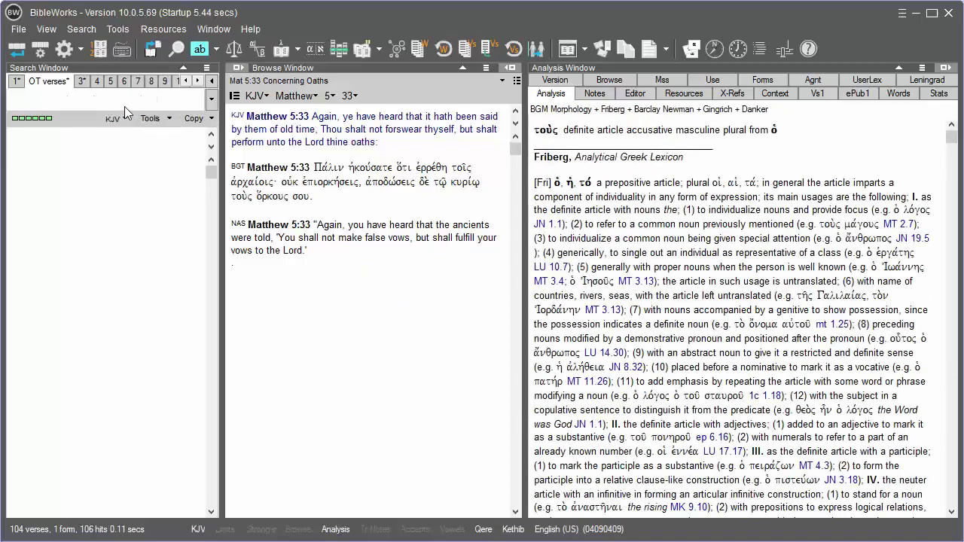
{"action": "type", "text": "lev"}
{"action": "type", "text": " 1"}
{"action": "type", "text": "9:"}
{"action": "type", "text": "12"}
{"action": "key", "text": "Return"}
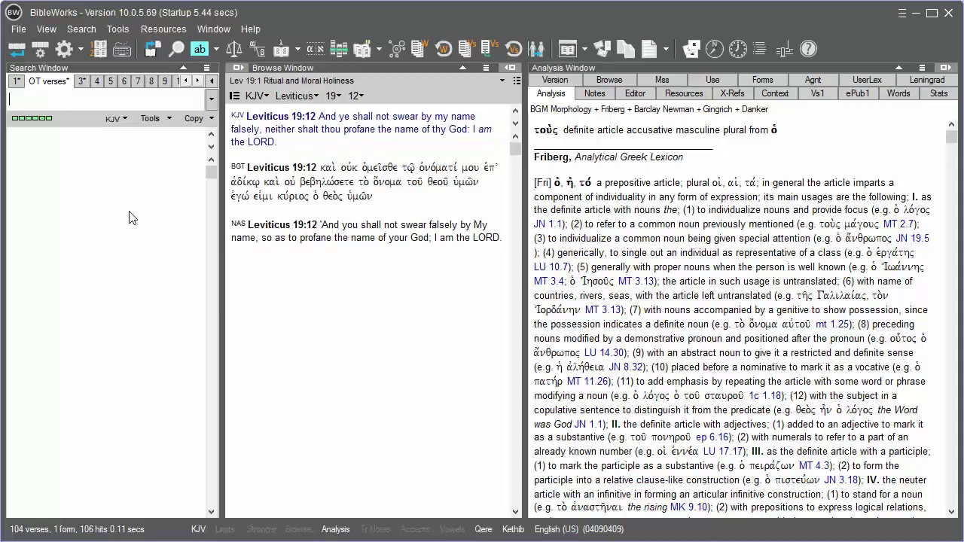
Read the following Leviticus verses in browse mode, then return to search tab 1.
{"action": "left_click", "coordinate": [234, 95]}
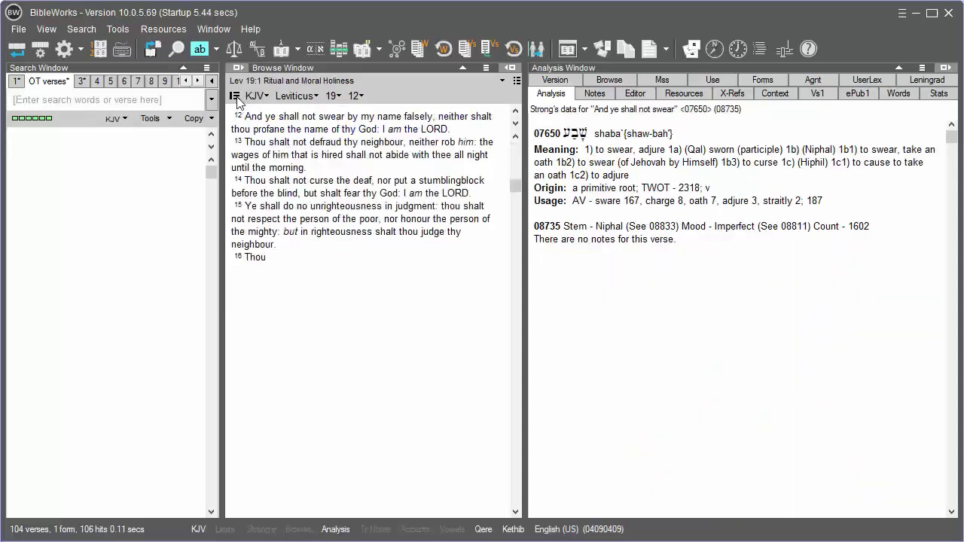
{"action": "left_click", "coordinate": [516, 124]}
{"action": "left_click", "coordinate": [515, 123]}
{"action": "left_click", "coordinate": [515, 124]}
{"action": "left_click", "coordinate": [515, 123]}
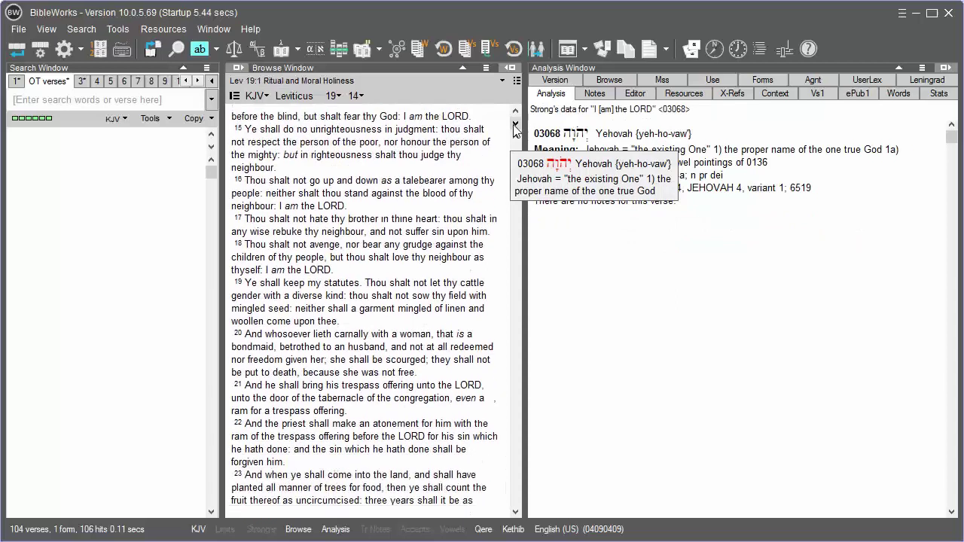
{"action": "left_click", "coordinate": [515, 124]}
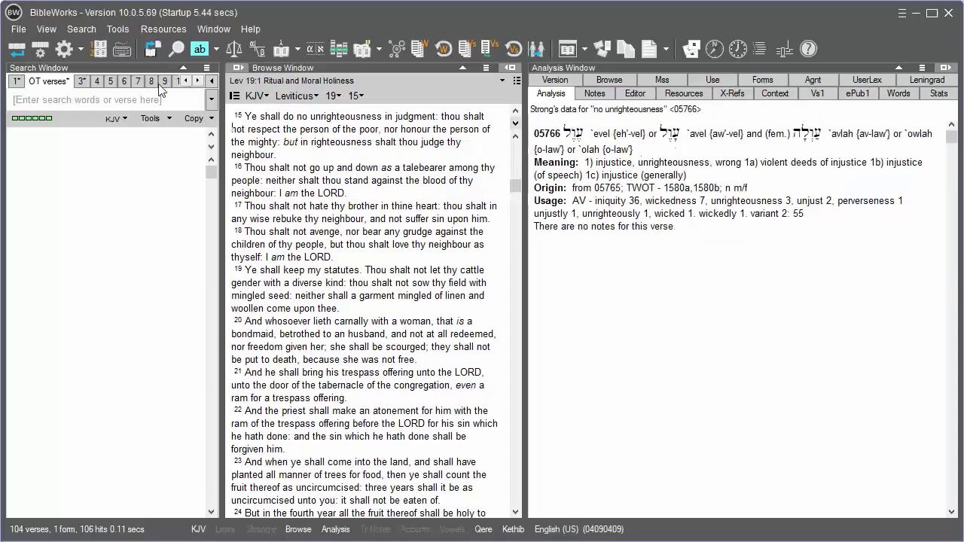
{"action": "left_click", "coordinate": [18, 82]}
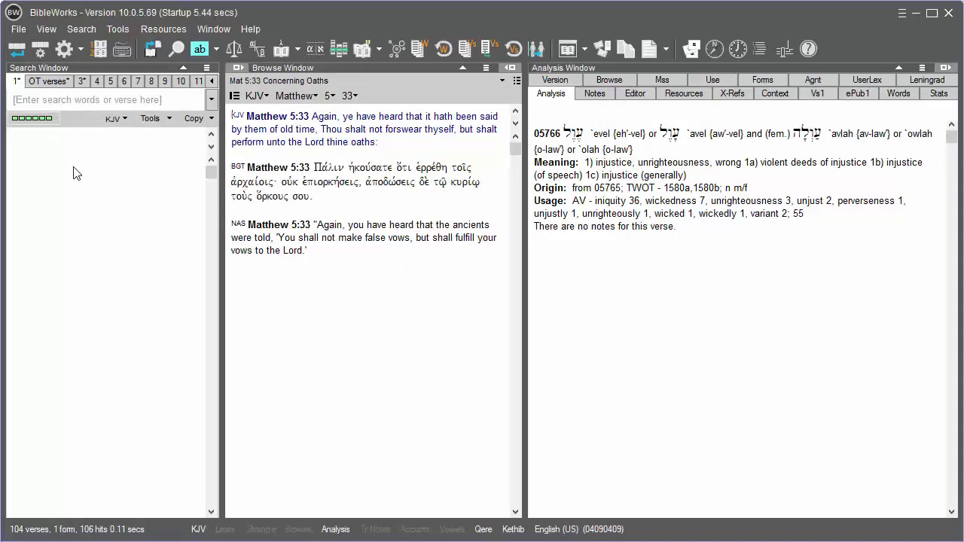
View Deut 23:24 in three parallel versions on tab 4, then return to tab 1.
{"action": "left_click", "coordinate": [99, 83]}
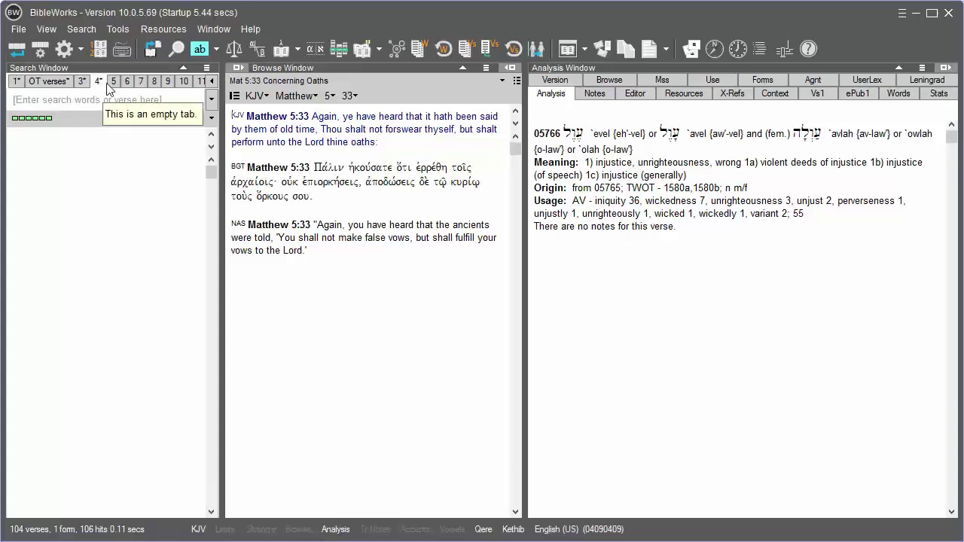
{"action": "mouse_move", "coordinate": [335, 228]}
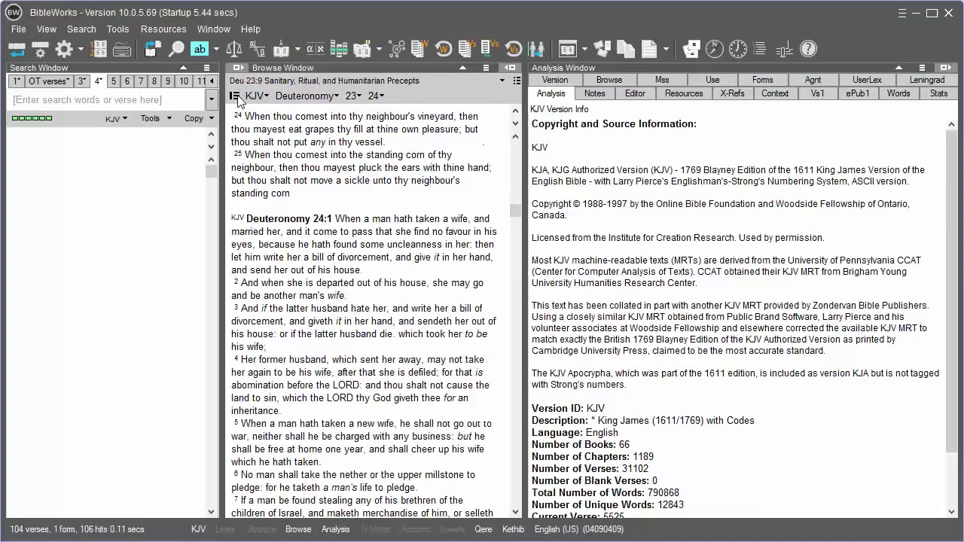
{"action": "left_click", "coordinate": [235, 96]}
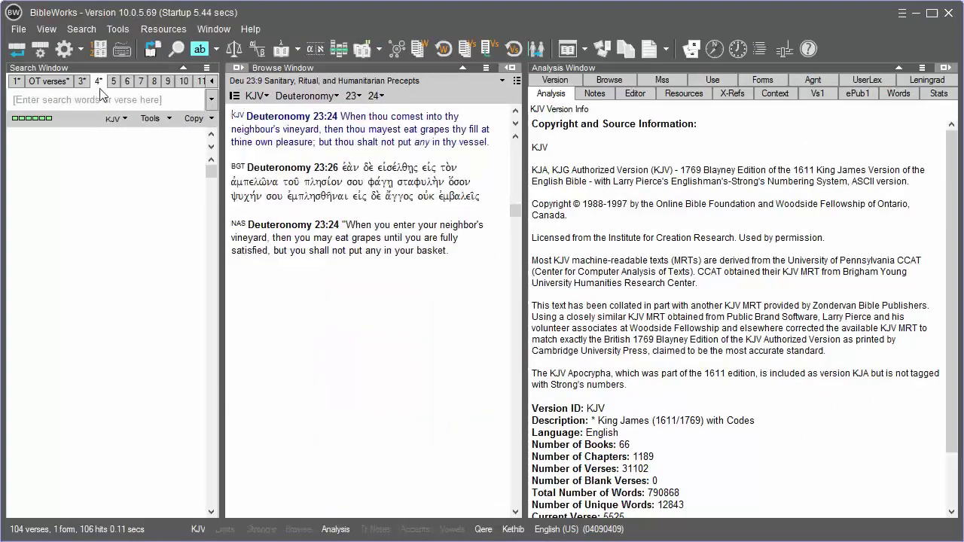
{"action": "left_click", "coordinate": [17, 85]}
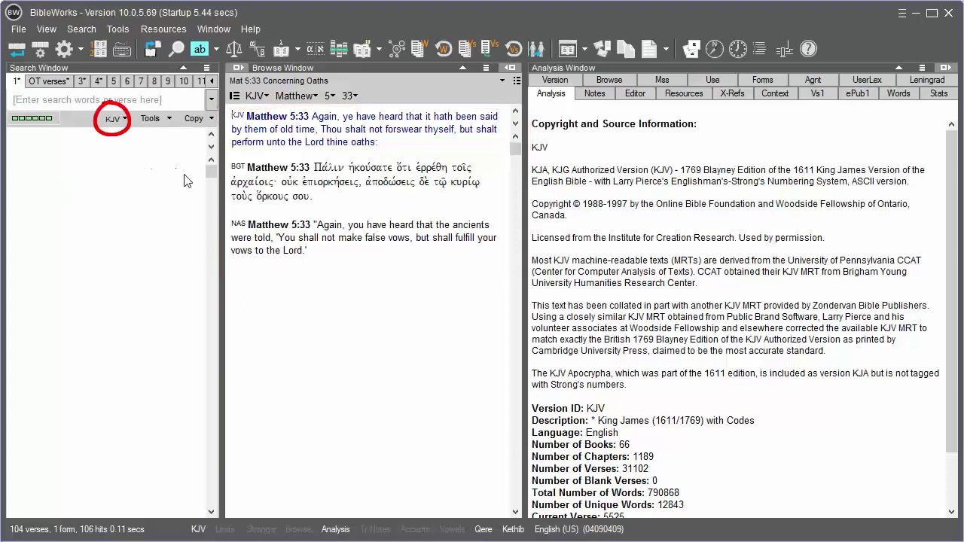
Search the NAS for 'have' from Matthew 5:33, giving 4503 hits in 3531 verses.
{"action": "mouse_move", "coordinate": [236, 119]}
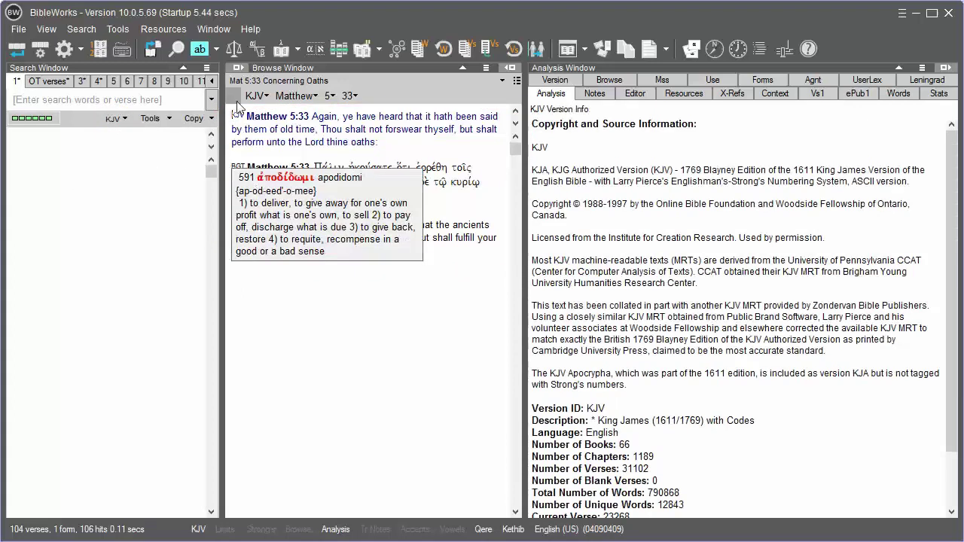
{"action": "left_click", "coordinate": [235, 97]}
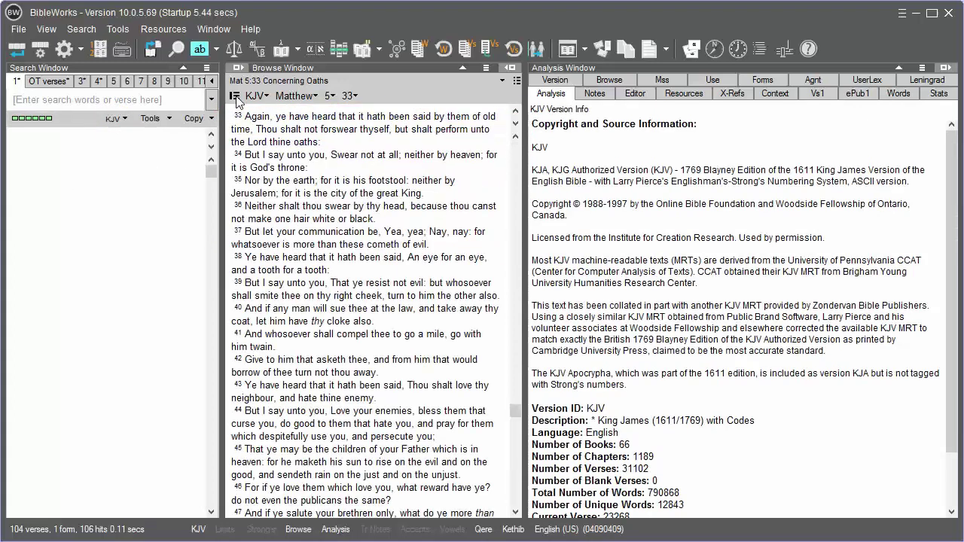
{"action": "left_click", "coordinate": [235, 97]}
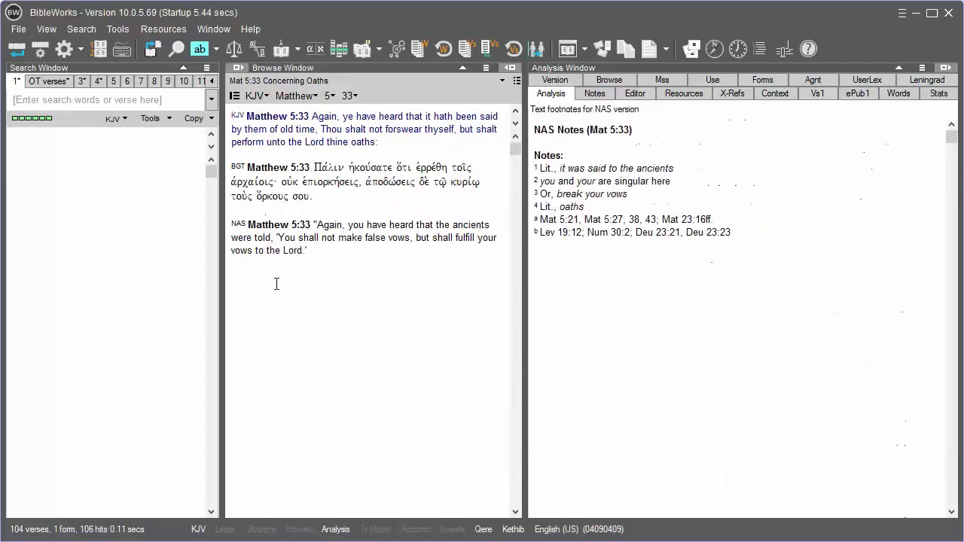
{"action": "mouse_move", "coordinate": [337, 226]}
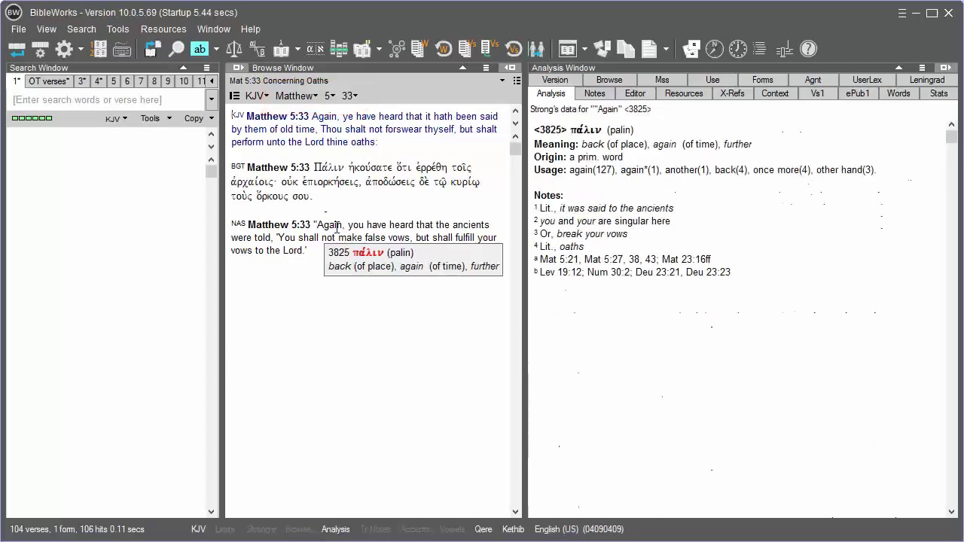
{"action": "double_click", "coordinate": [377, 225]}
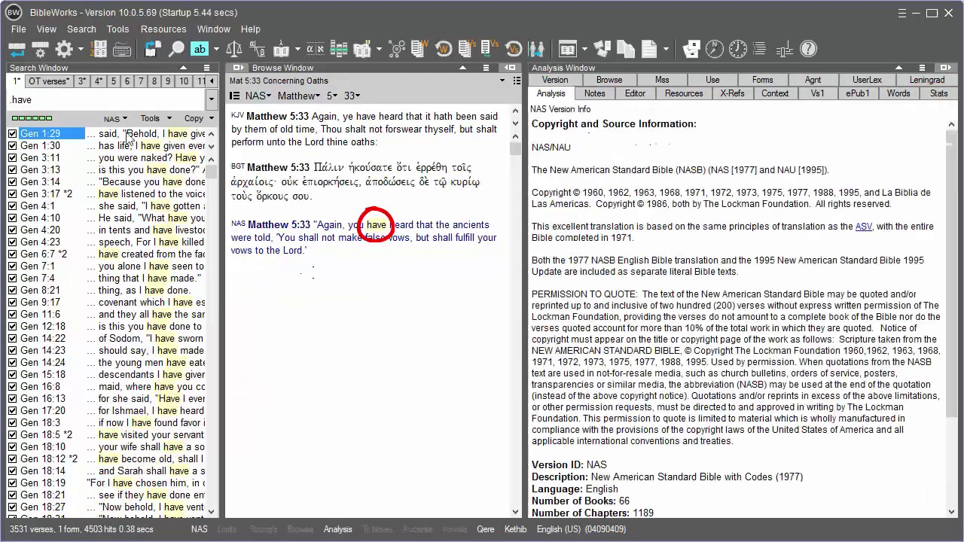
Change the search command to '.have/' and review Cross Version Search Mode without changes.
{"action": "type", "text": "/"}
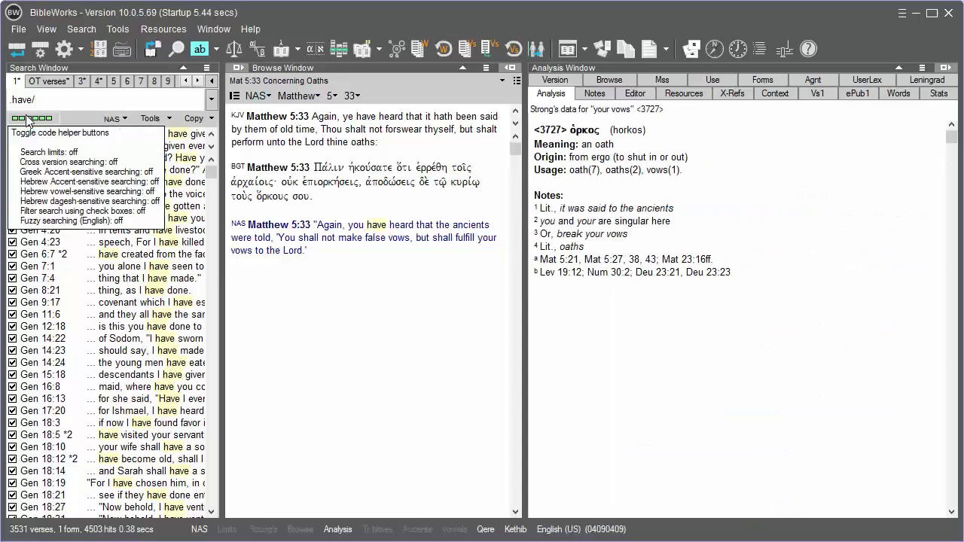
{"action": "left_click", "coordinate": [81, 29]}
{"action": "mouse_move", "coordinate": [101, 105]}
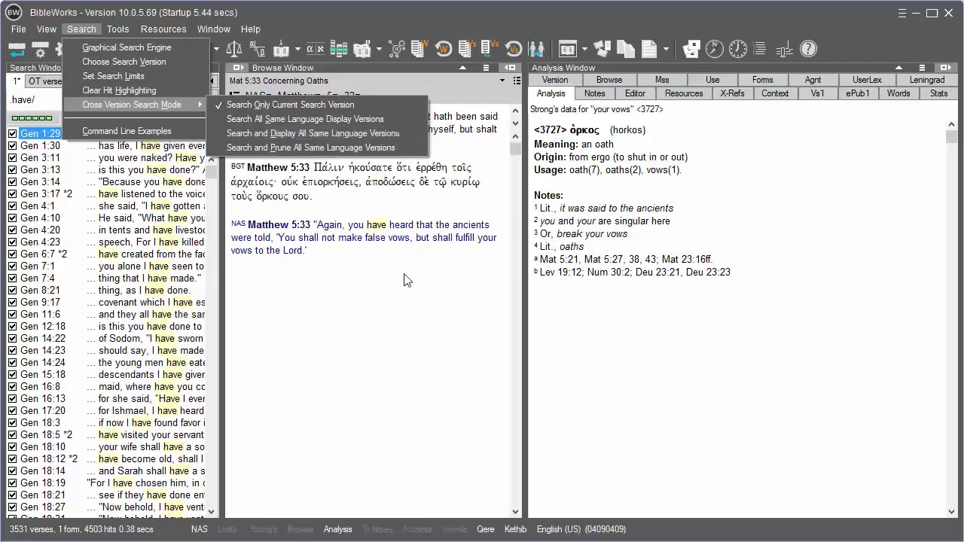
{"action": "left_click", "coordinate": [413, 335]}
Confirm in Set Search Limits that no search limits are applied.
{"action": "left_click", "coordinate": [78, 23]}
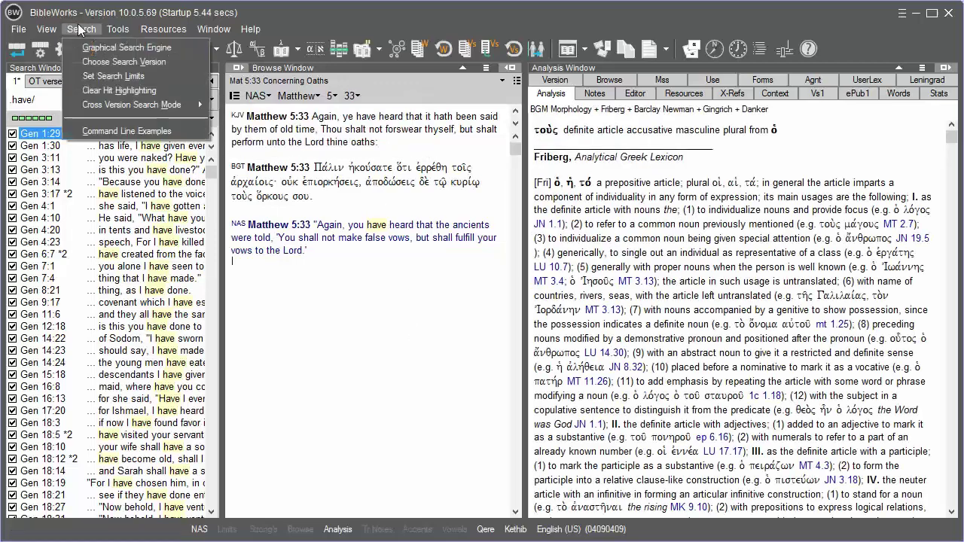
{"action": "left_click", "coordinate": [93, 78]}
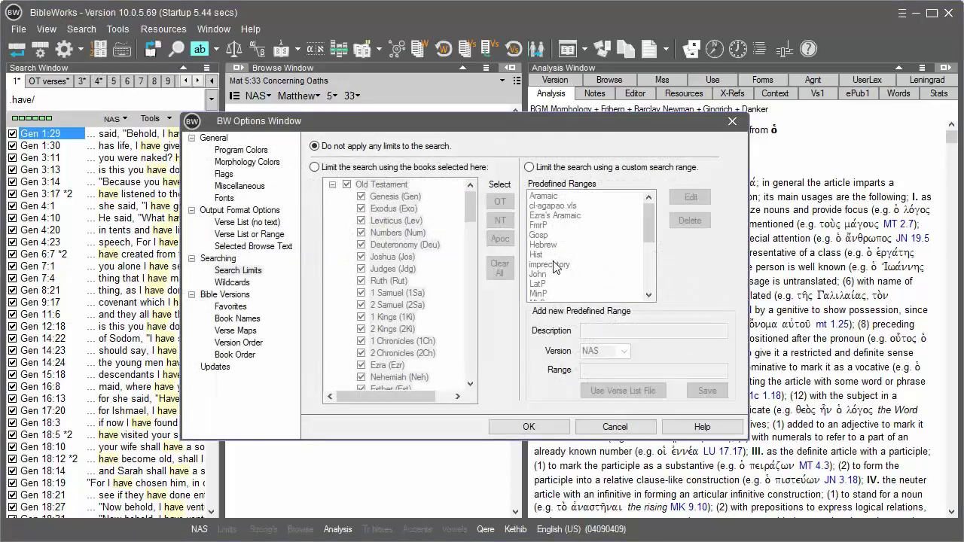
{"action": "left_click", "coordinate": [562, 426]}
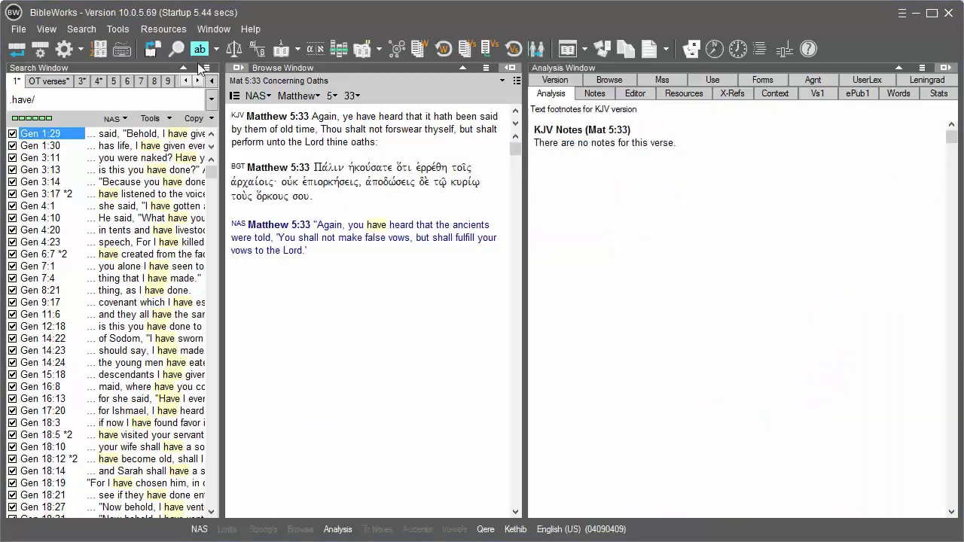
Show the history list of previously visited verses.
{"action": "left_click", "coordinate": [212, 81]}
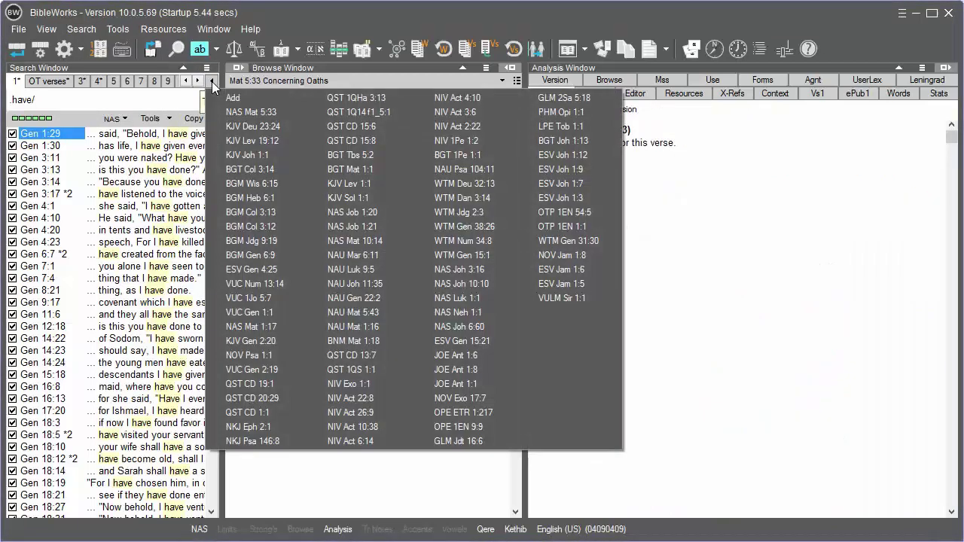